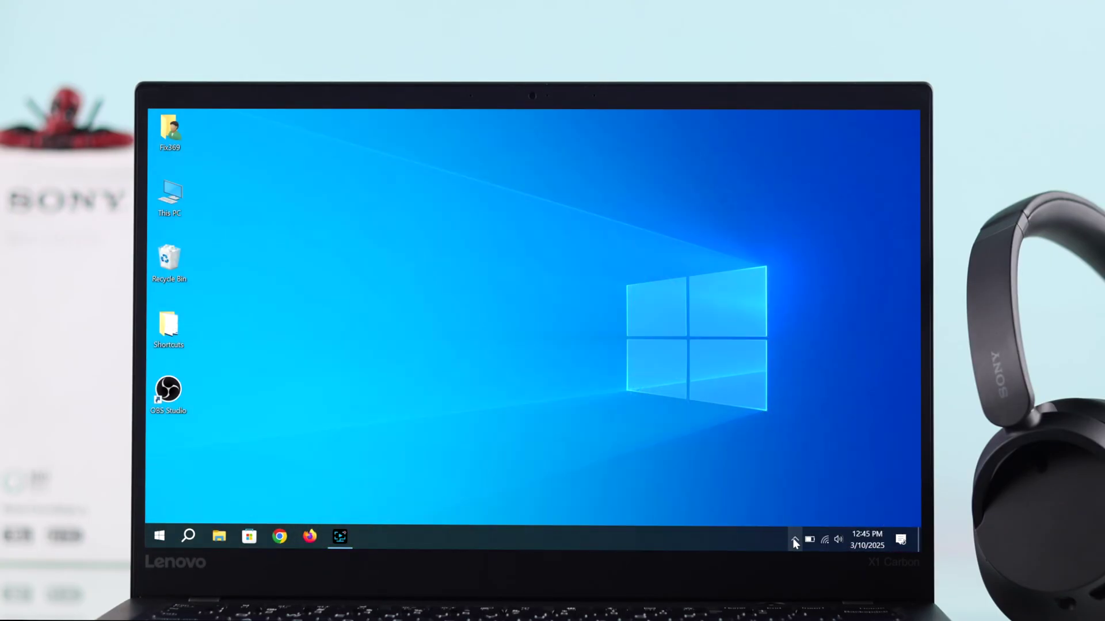
- Reveal the hidden tray icons and bring up the Bluetooth icon's context menu
{"action": "left_click", "coordinate": [793, 538]}
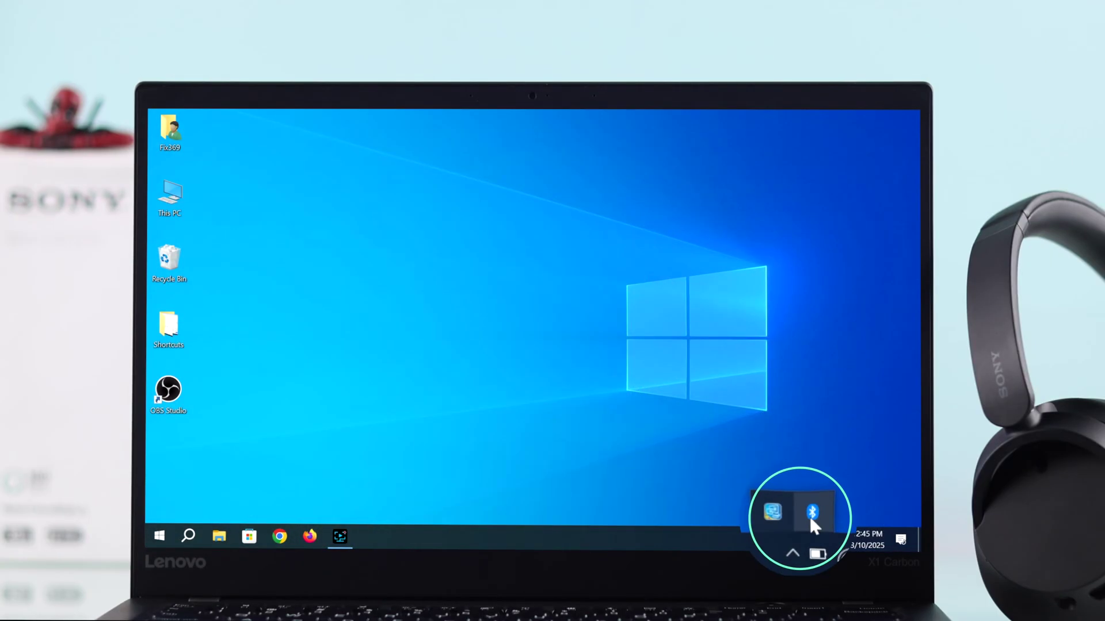
{"action": "right_click", "coordinate": [810, 516]}
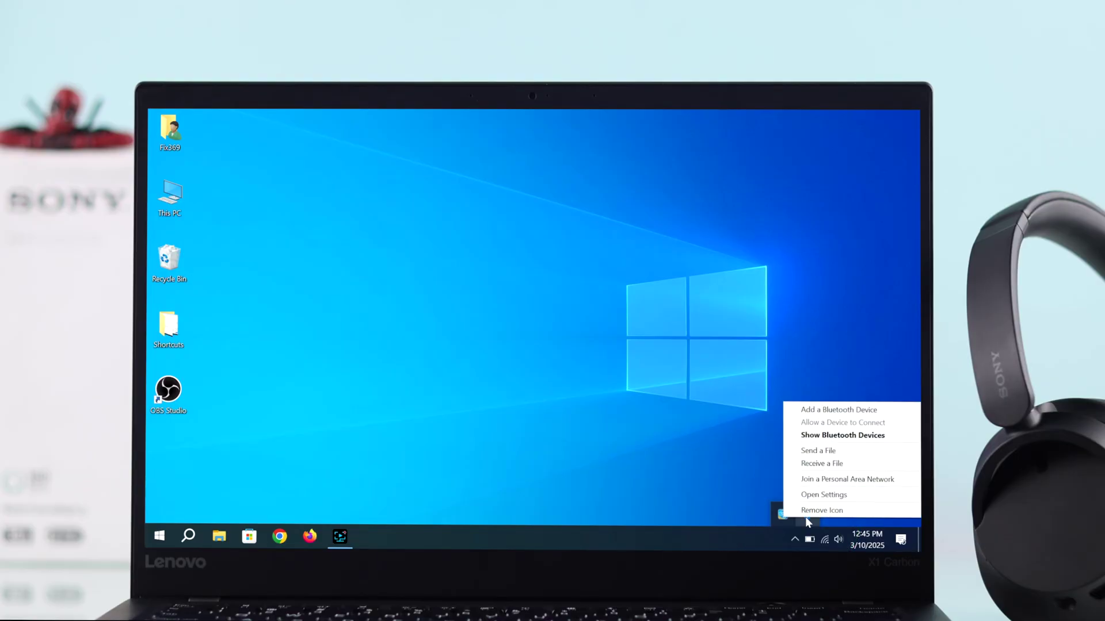
- Dismiss the tray menu, then search 'bl' to reach Bluetooth and other devices settings
{"action": "left_click", "coordinate": [739, 459]}
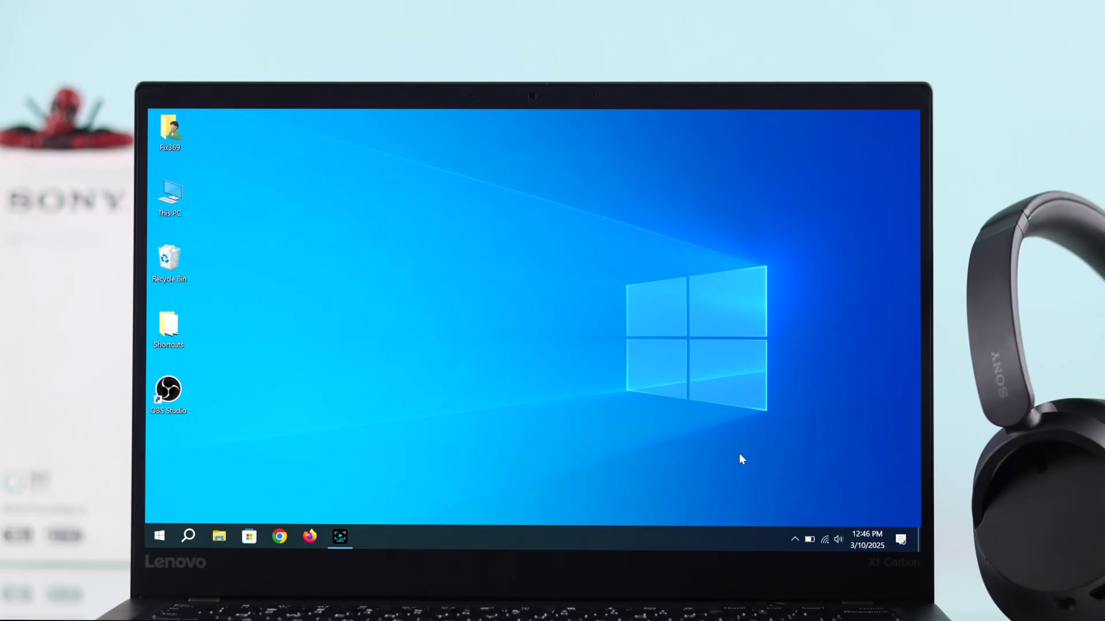
{"action": "left_click", "coordinate": [188, 537]}
{"action": "type", "text": "bl"}
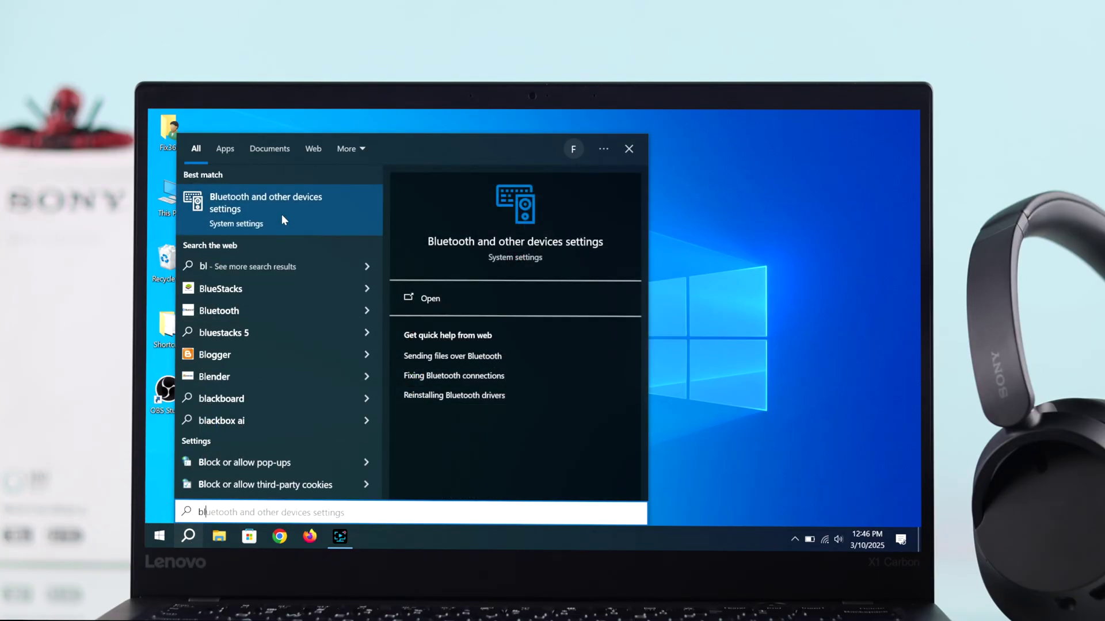
{"action": "left_click", "coordinate": [297, 201]}
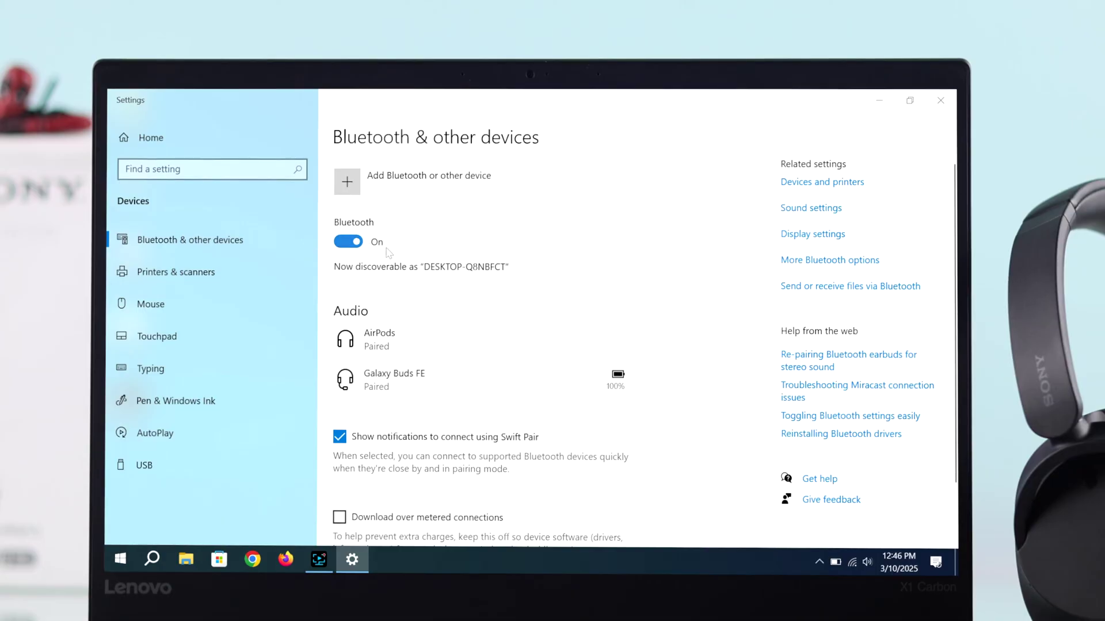
- Add a Bluetooth device, pair the WH-CH720N headphones, and close the wizard
{"action": "left_click", "coordinate": [418, 188]}
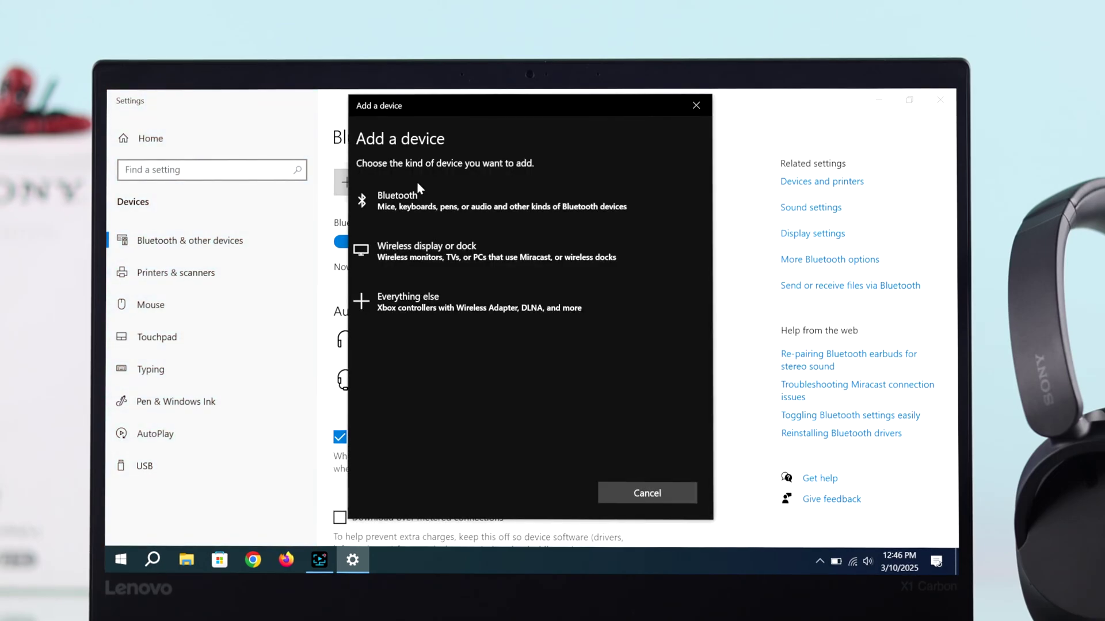
{"action": "left_click", "coordinate": [417, 212]}
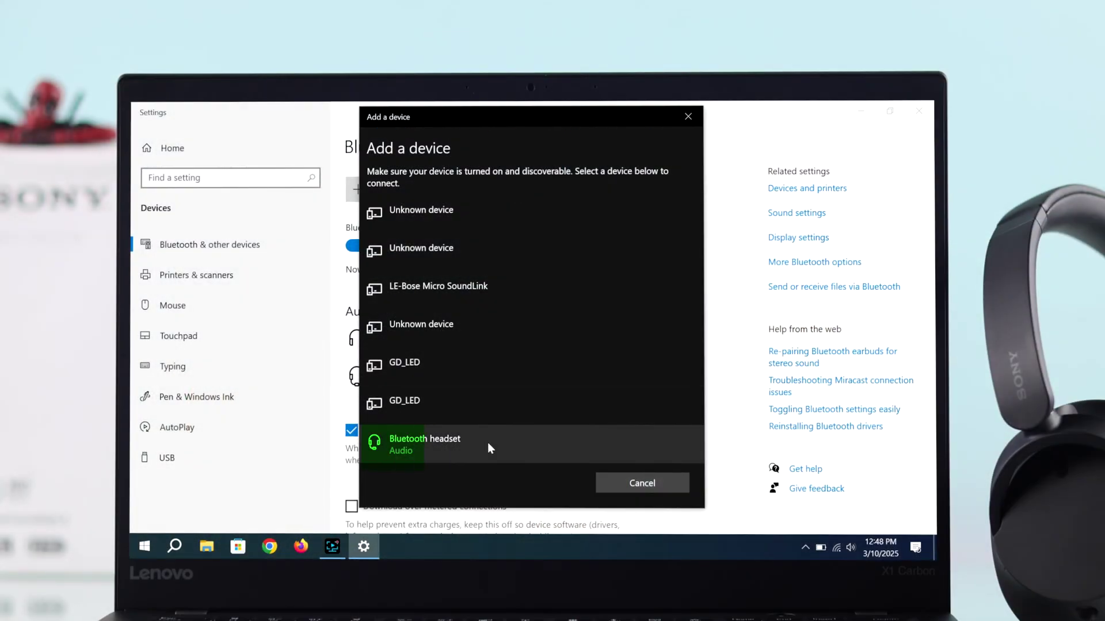
{"action": "left_click", "coordinate": [488, 445]}
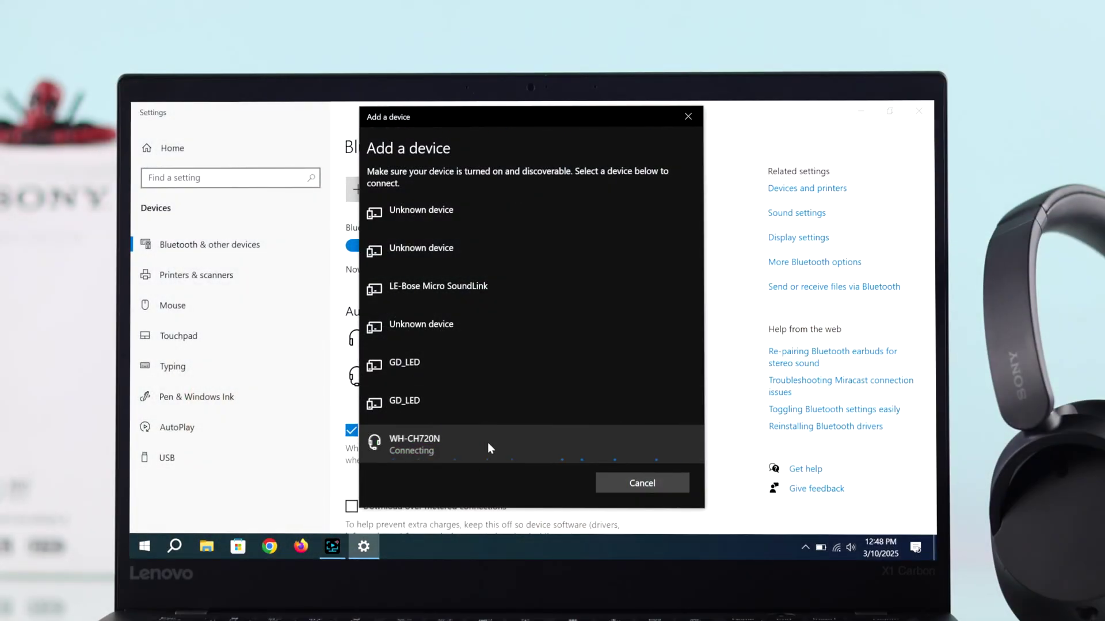
{"action": "left_click", "coordinate": [606, 484]}
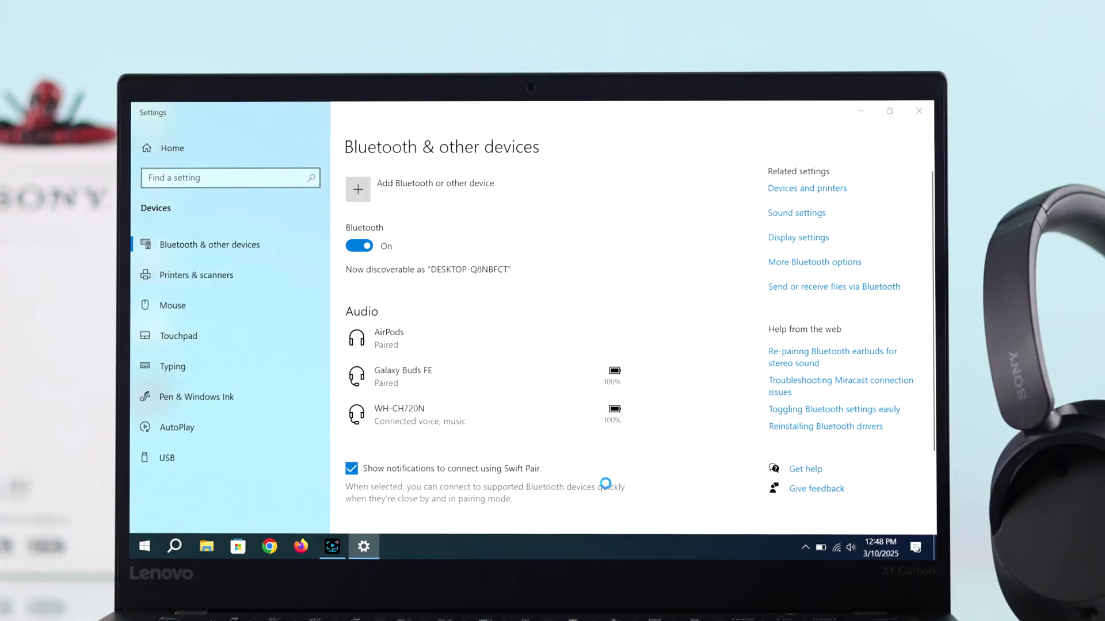
- In Sound settings, confirm Headphones (WH-CH720N Stereo) as output and list the input devices
{"action": "left_click", "coordinate": [795, 216]}
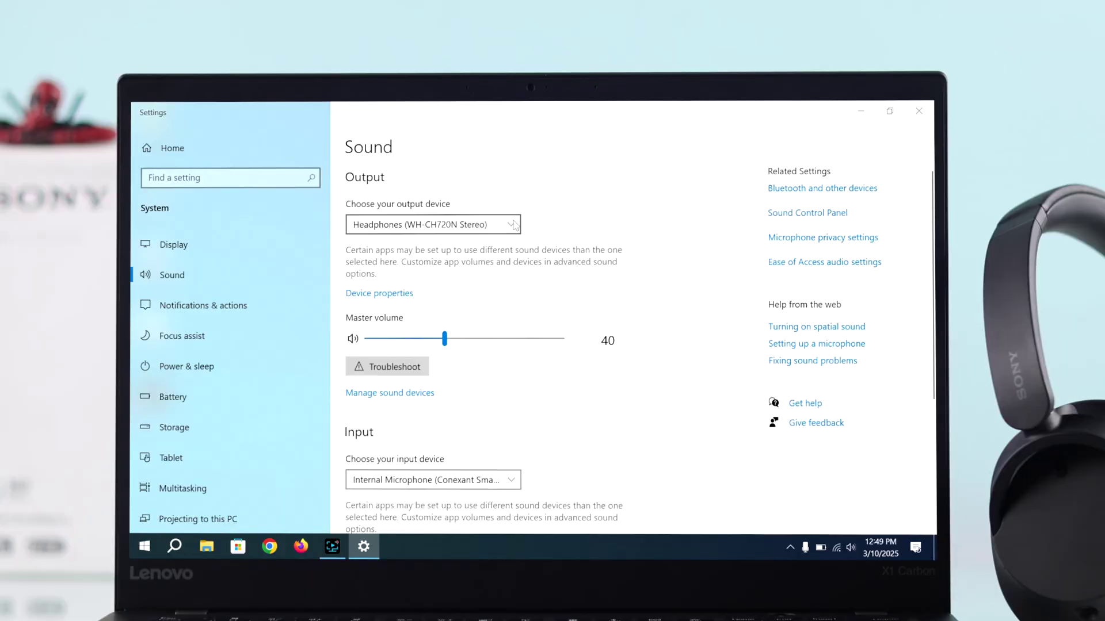
{"action": "left_click", "coordinate": [514, 226]}
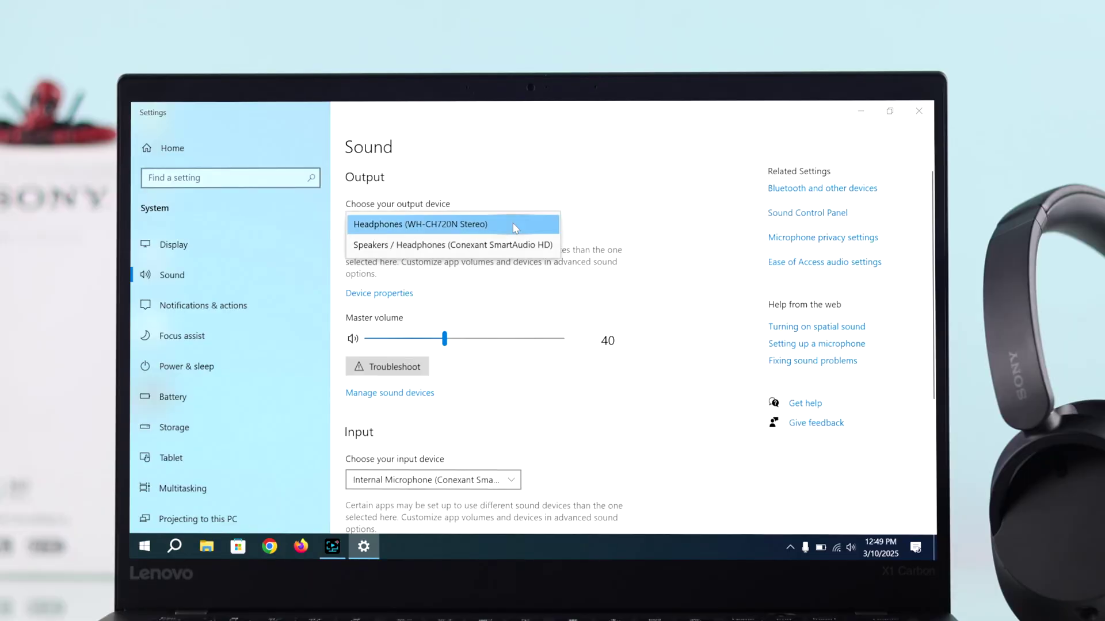
{"action": "left_click", "coordinate": [511, 484]}
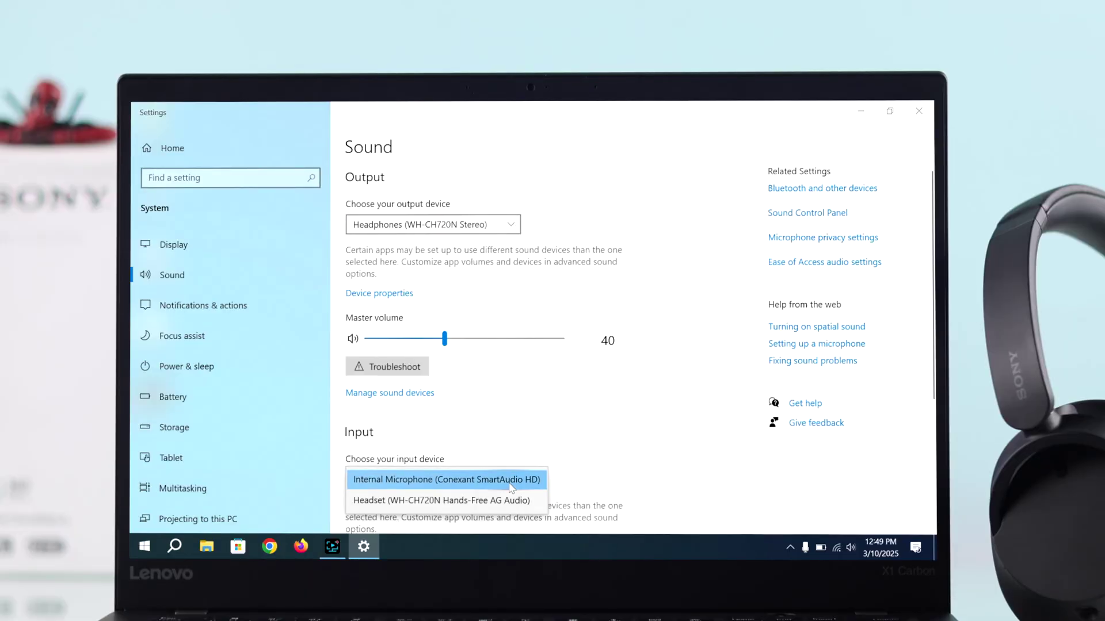